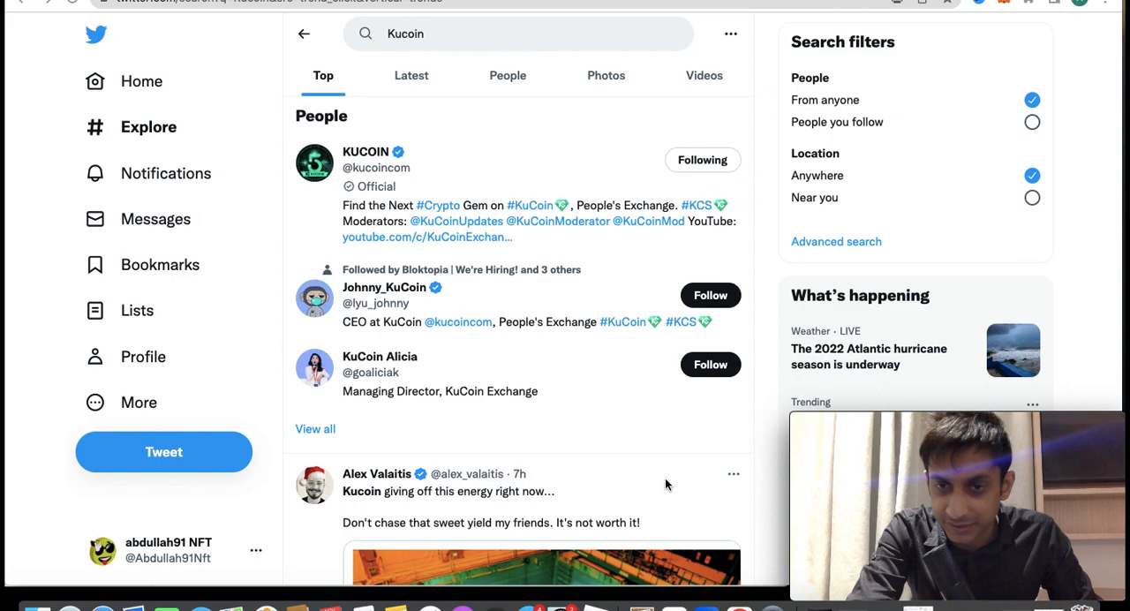
pyautogui.scroll(-1, 770, 478)
pyautogui.scroll(-5, 770, 483)
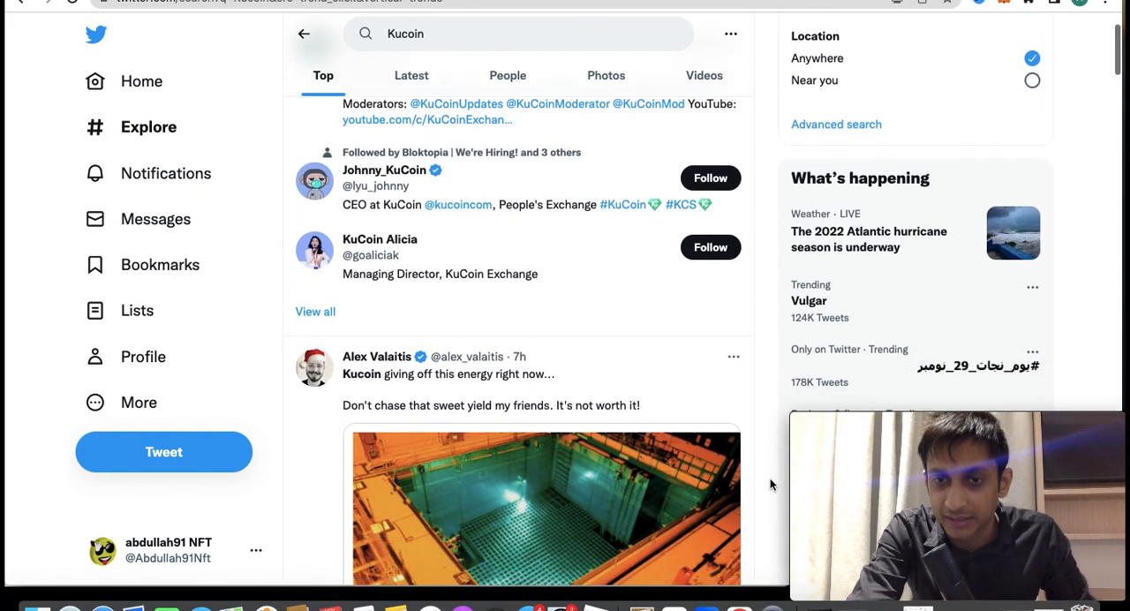
pyautogui.scroll(-3, 770, 441)
pyautogui.scroll(-2, 770, 254)
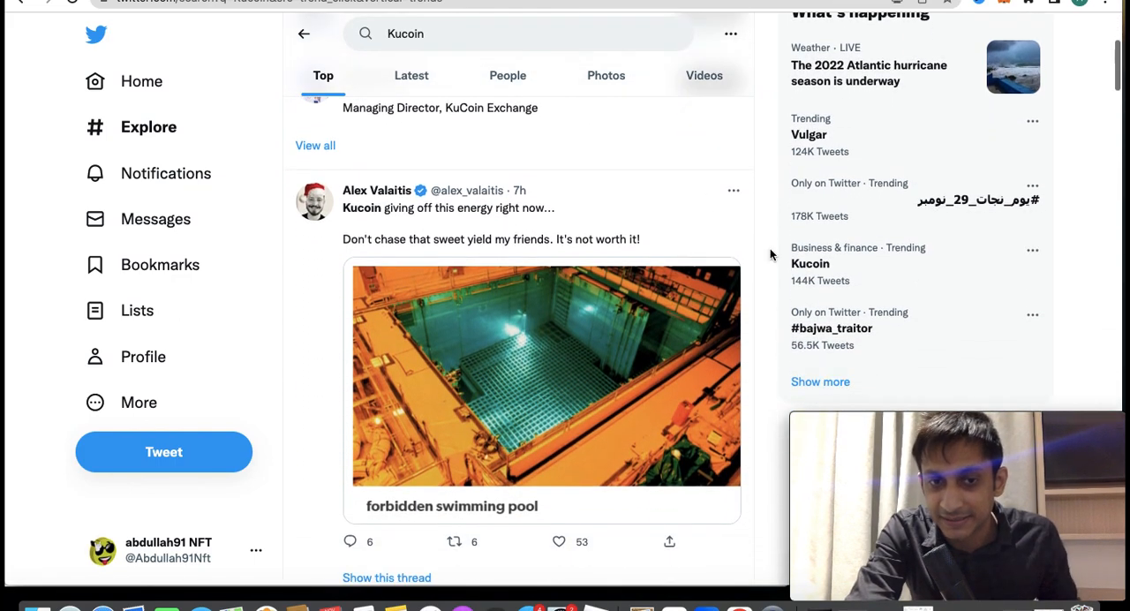
pyautogui.scroll(-3, 770, 254)
pyautogui.scroll(-4, 769, 254)
pyautogui.scroll(-2, 770, 255)
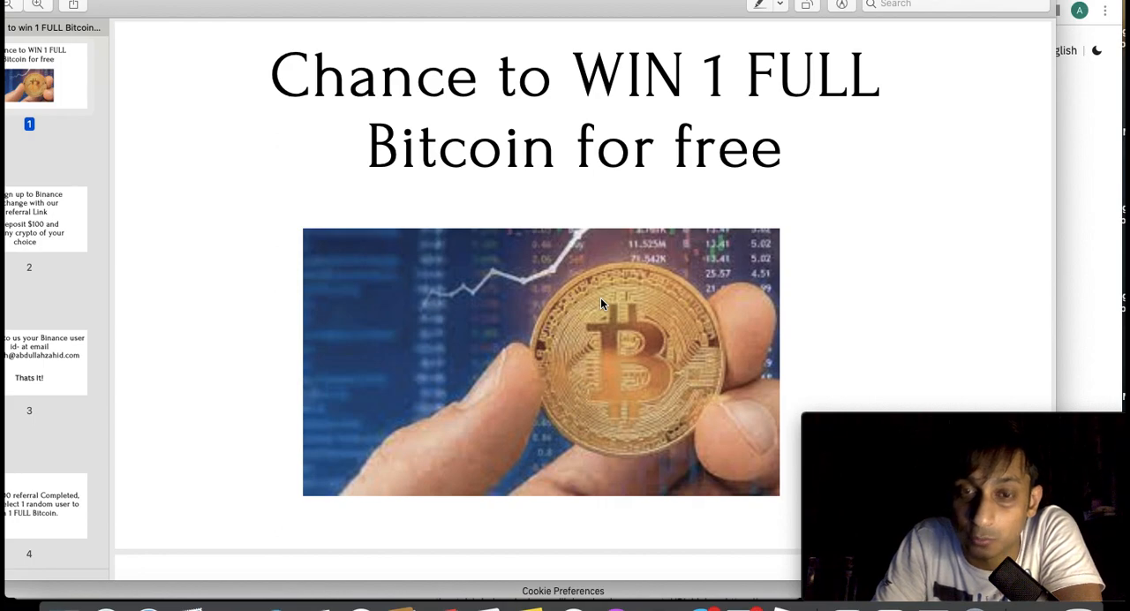
pyautogui.scroll(-3, 600, 298)
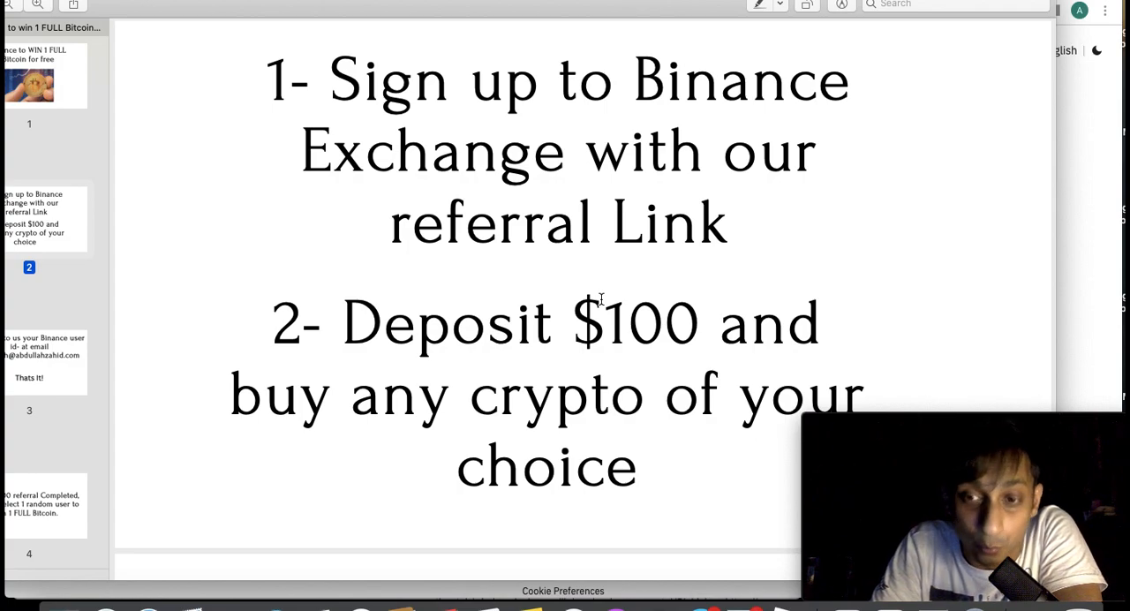
# - Advance the giveaway deck to the slide about one random user winning a full Bitcoin per 1000 referrals
pyautogui.press('Down')
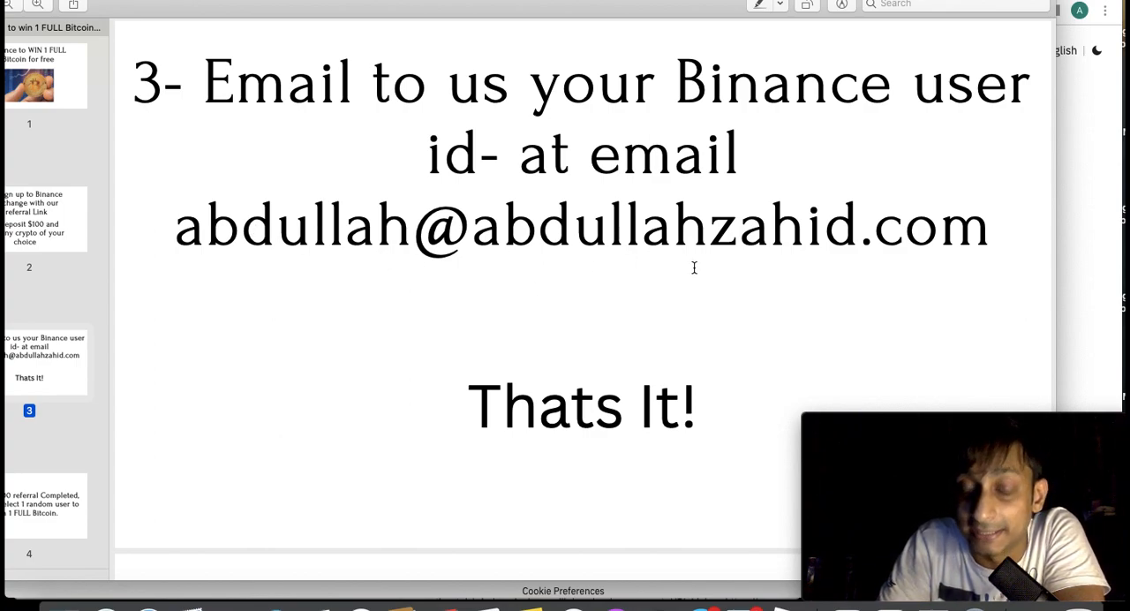
pyautogui.press('Down')
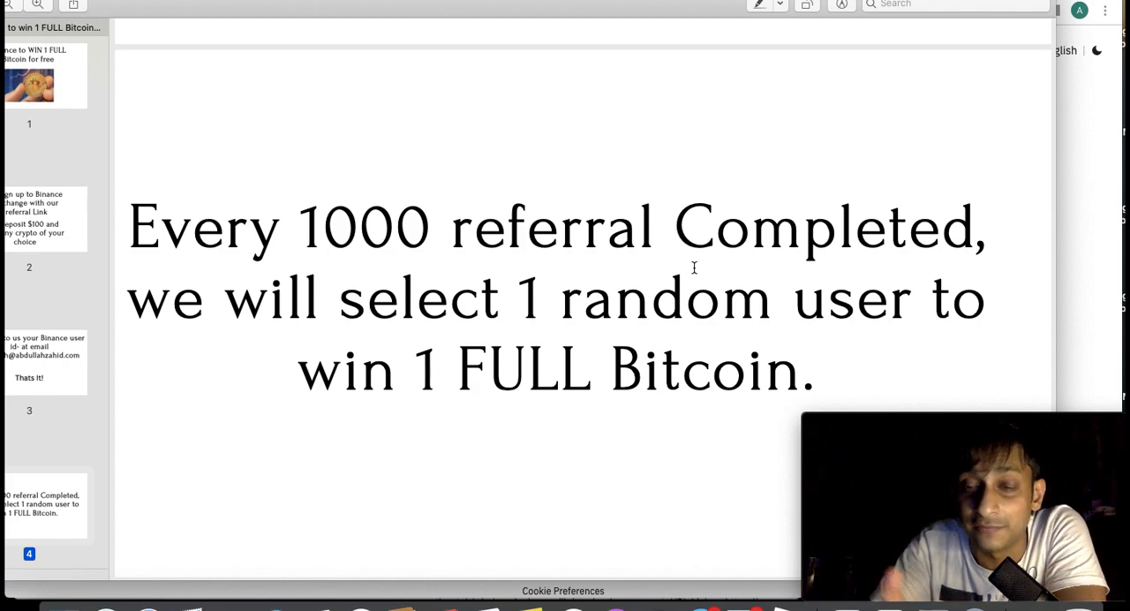
# - Bring the Binance sign-up page forward and go to the Binance home page with live crypto prices
pyautogui.click(1098, 167)
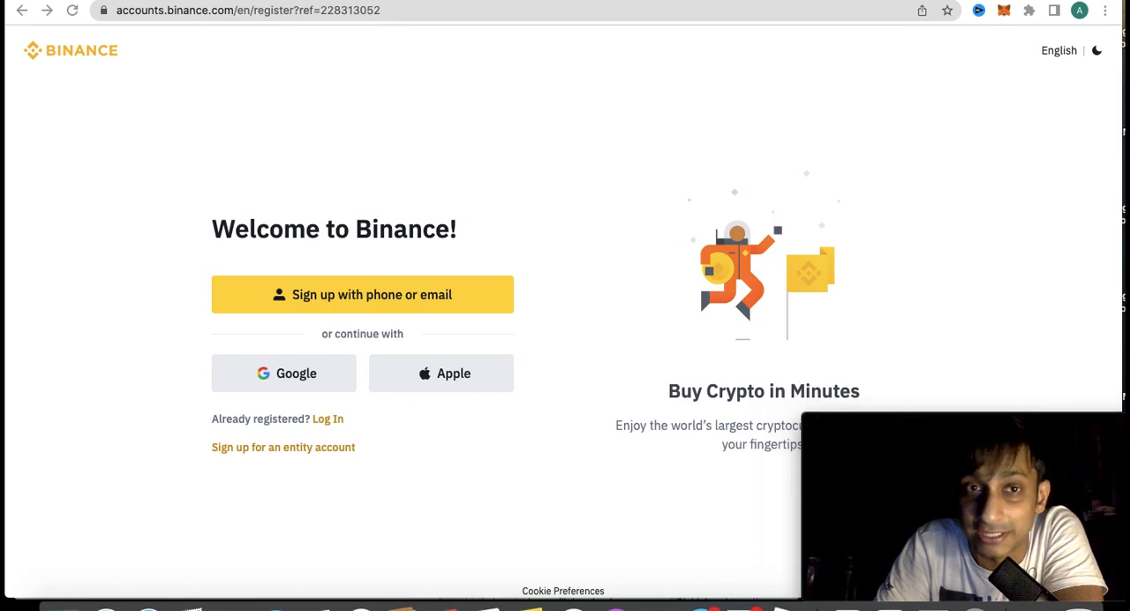
pyautogui.click(71, 49)
pyautogui.moveTo(545, 50)
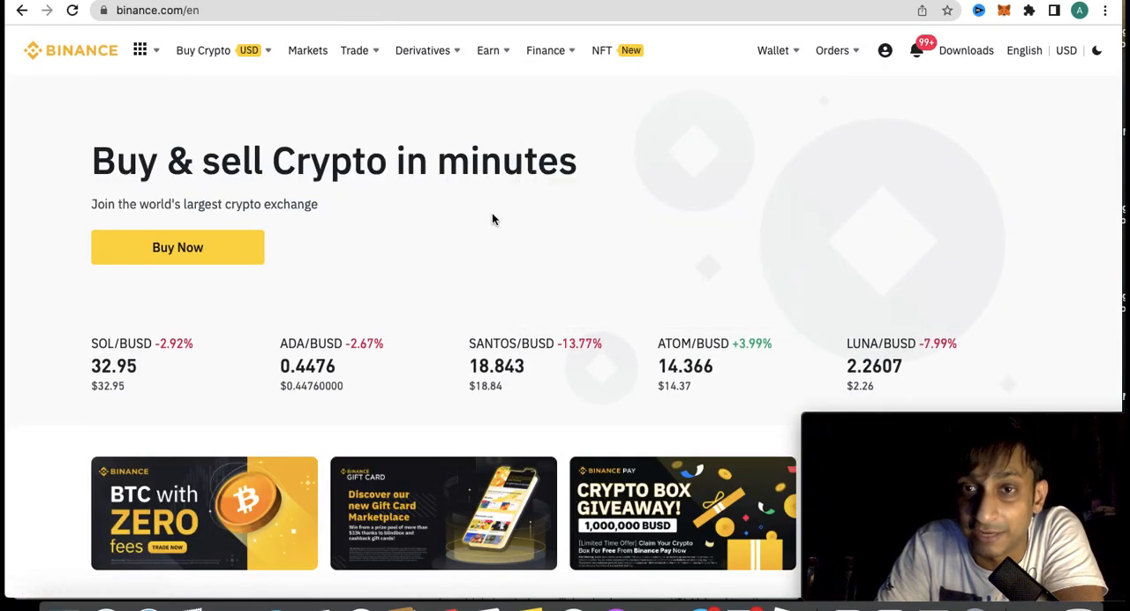